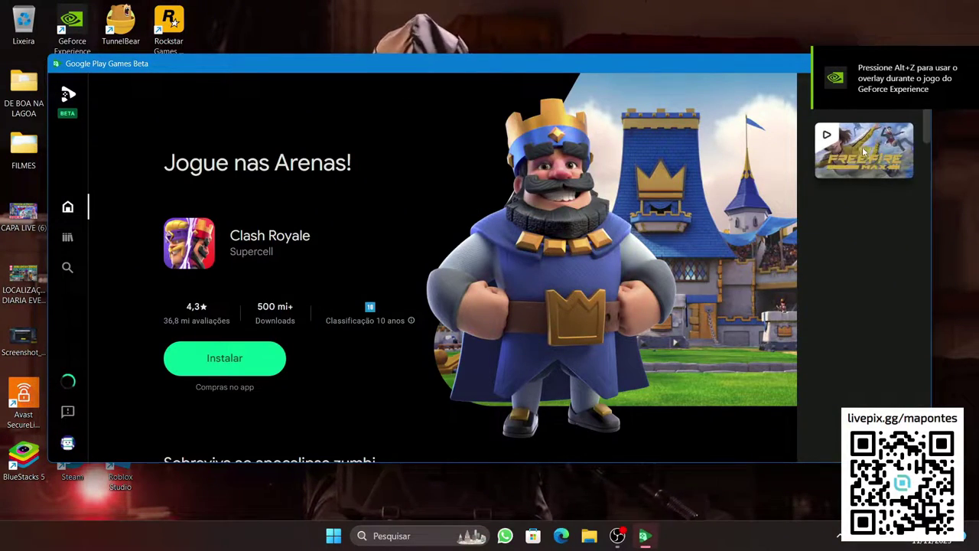
- Launch Free Fire MAX from the game library and enter its lobby
left_click(864, 150)
left_click(223, 413)
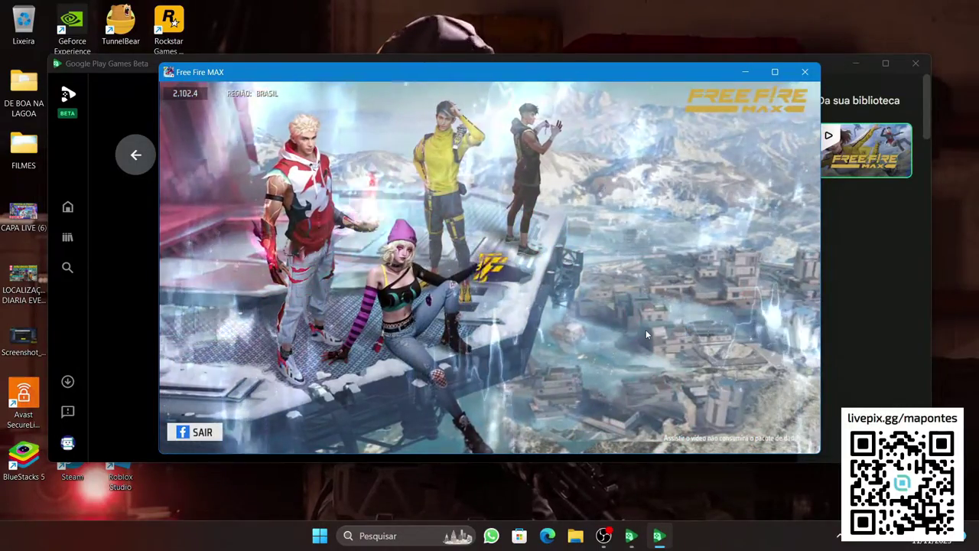
left_click(260, 100)
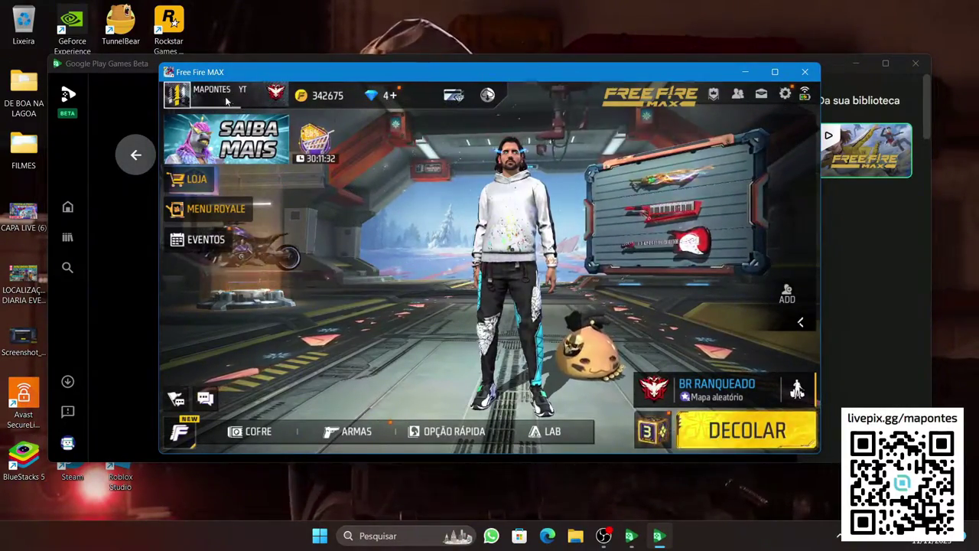
- Lower the volume in the game's sound settings and return to the lobby
left_click(785, 95)
left_click(181, 306)
left_click_drag(724, 158, 594, 161)
left_click(806, 95)
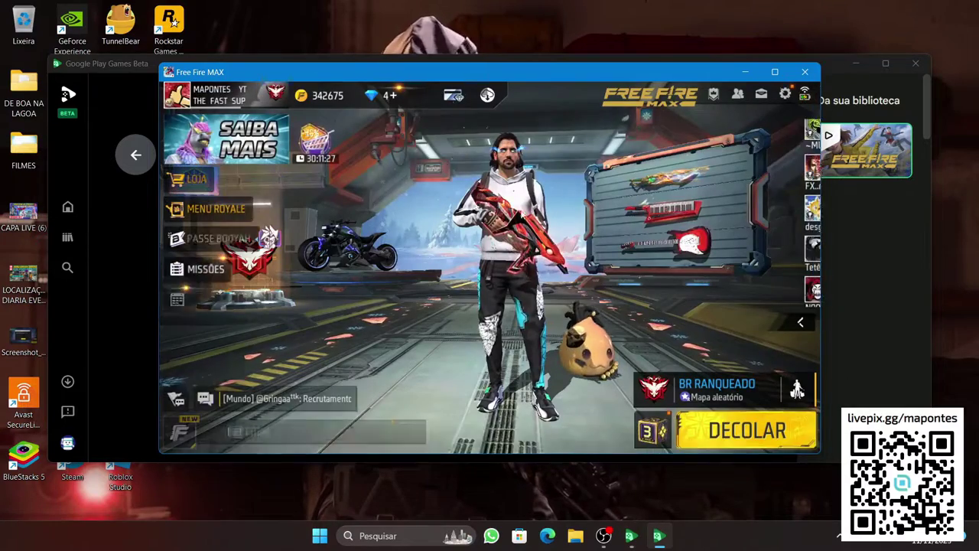
left_click(430, 206)
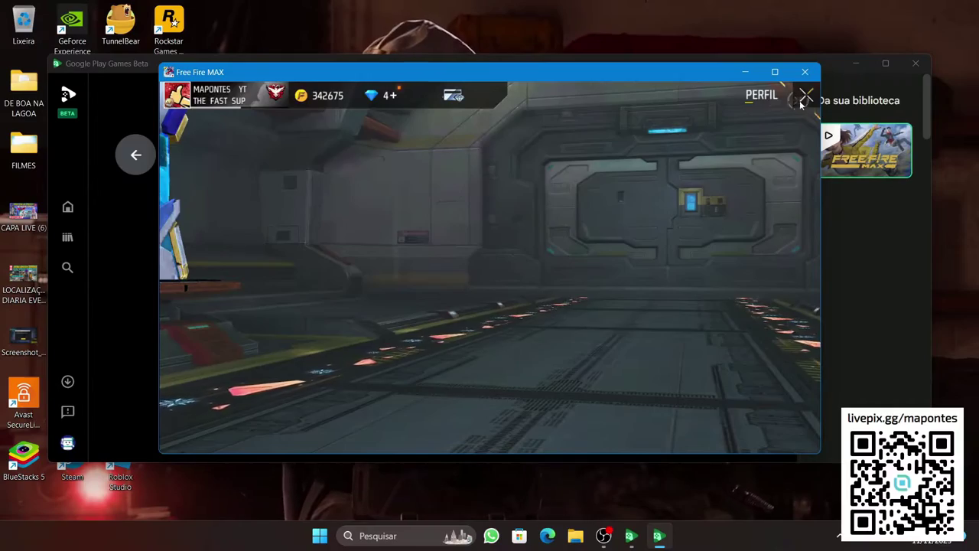
left_click(805, 95)
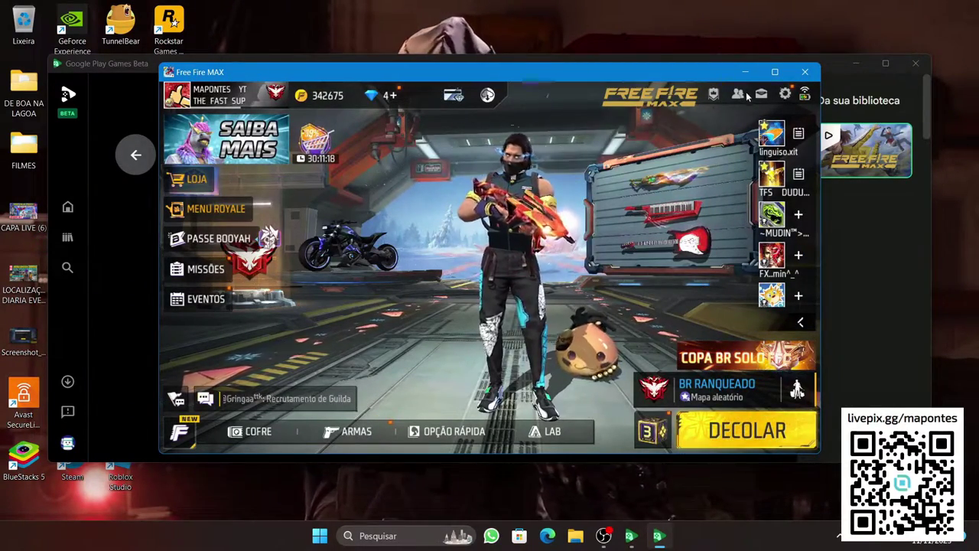
- Try to assign Q to Arremessáveis in the battle key bindings of the game's settings
key("Escape")
left_click(194, 400)
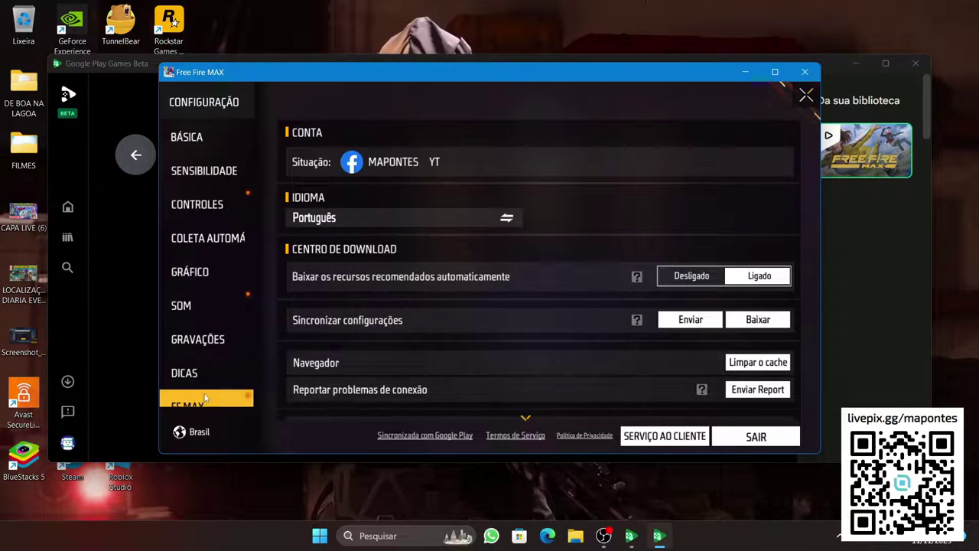
left_click(198, 390)
scroll(520, 298, "down", 1)
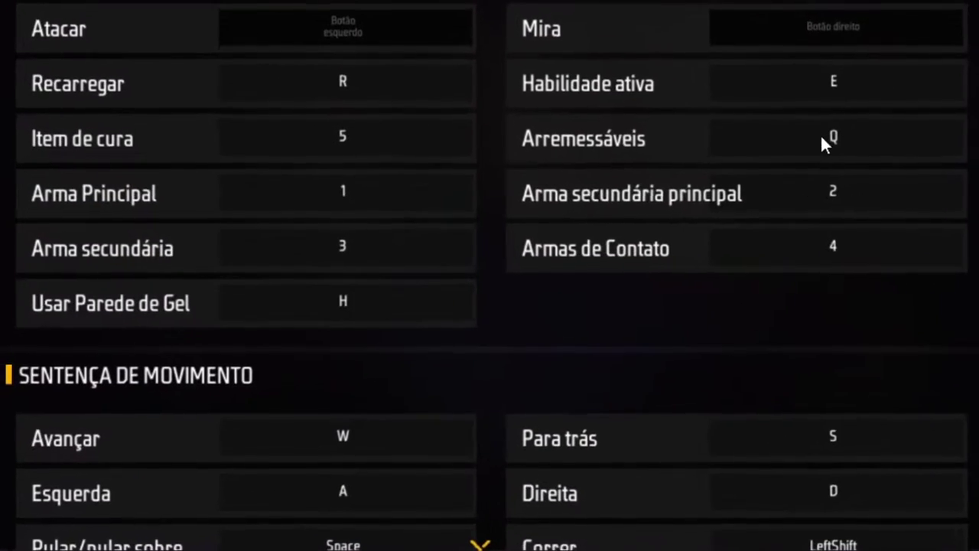
left_click(705, 217)
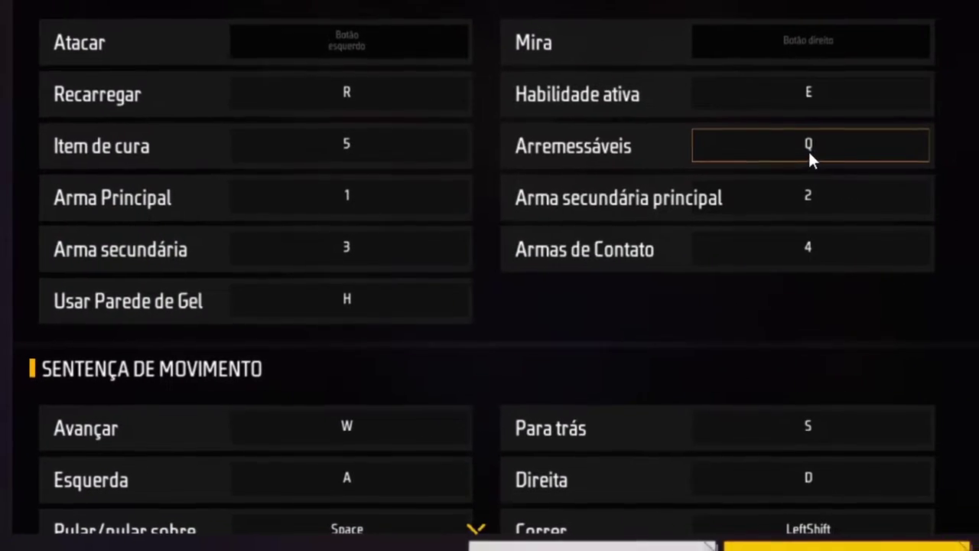
key("q")
key("q")
key("q")
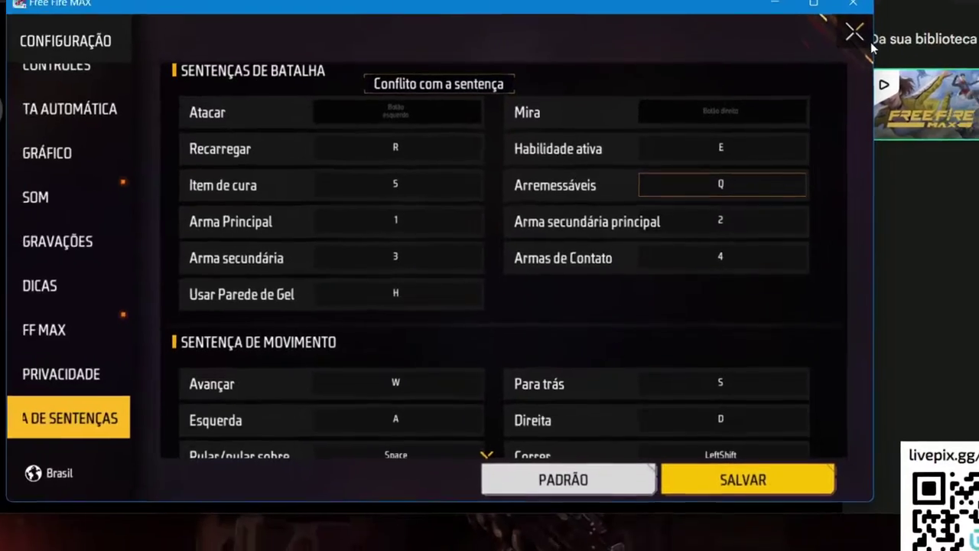
- Close Free Fire MAX and Google Play Games, dismissing the session rating request without answering it
left_click(885, 2)
left_click(805, 72)
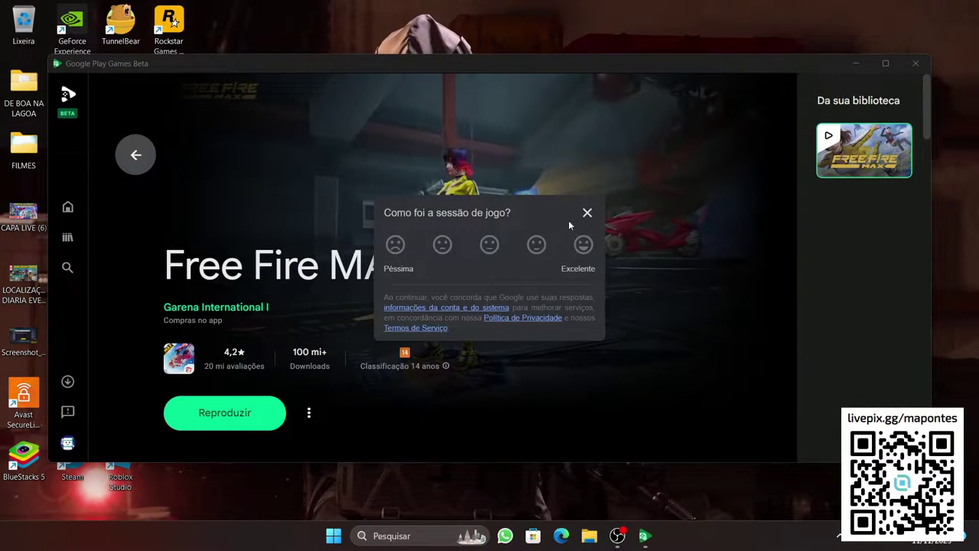
left_click(586, 214)
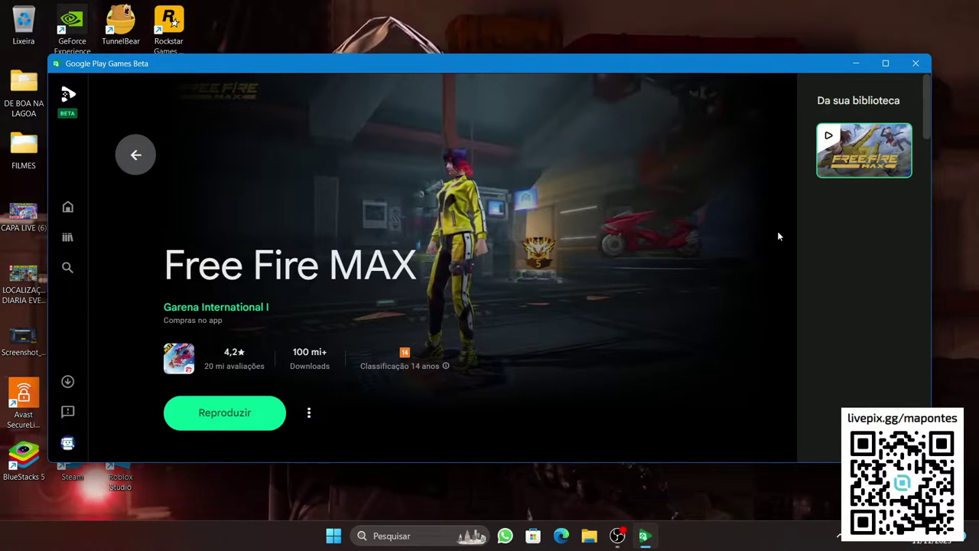
left_click(919, 66)
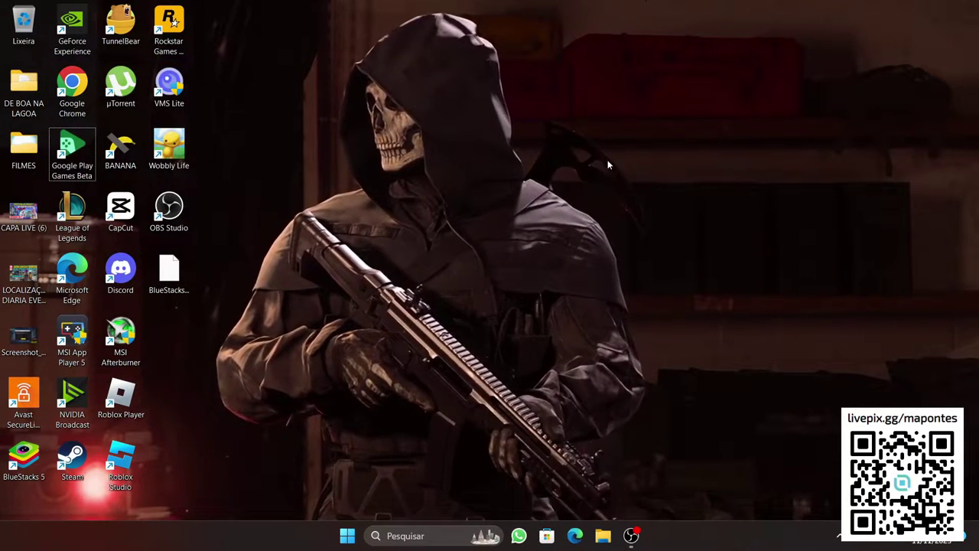
- Search Windows for "painel", open Painel de Controle and display its items as large icons
key("super")
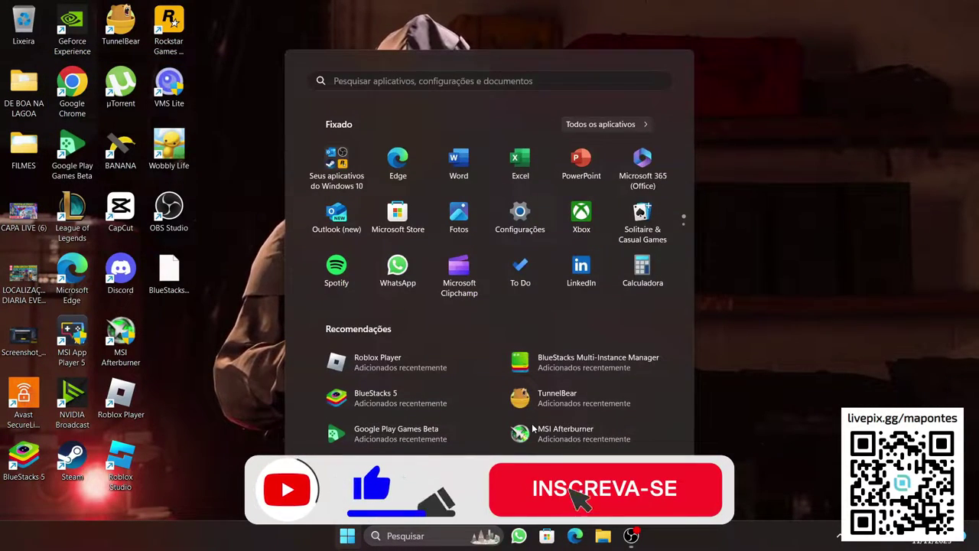
type("painel")
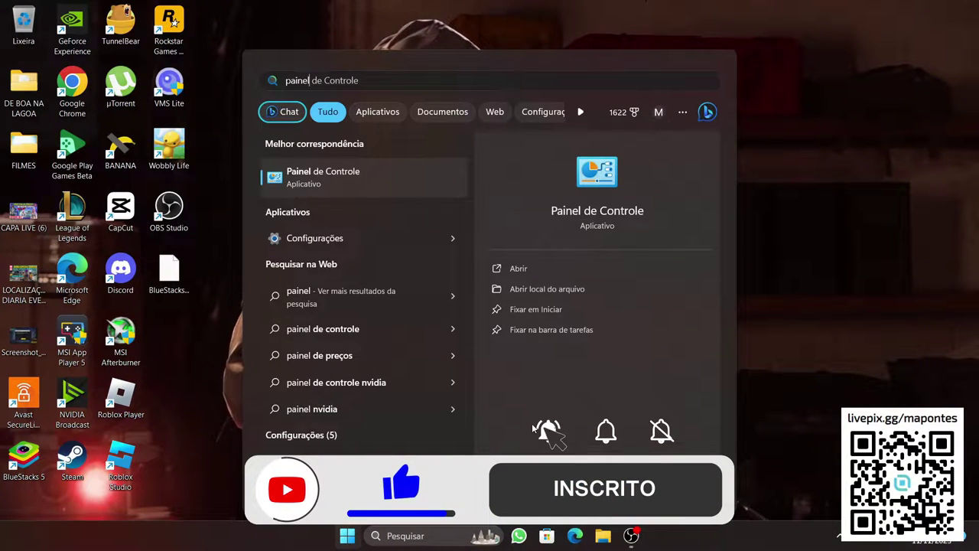
left_click(364, 191)
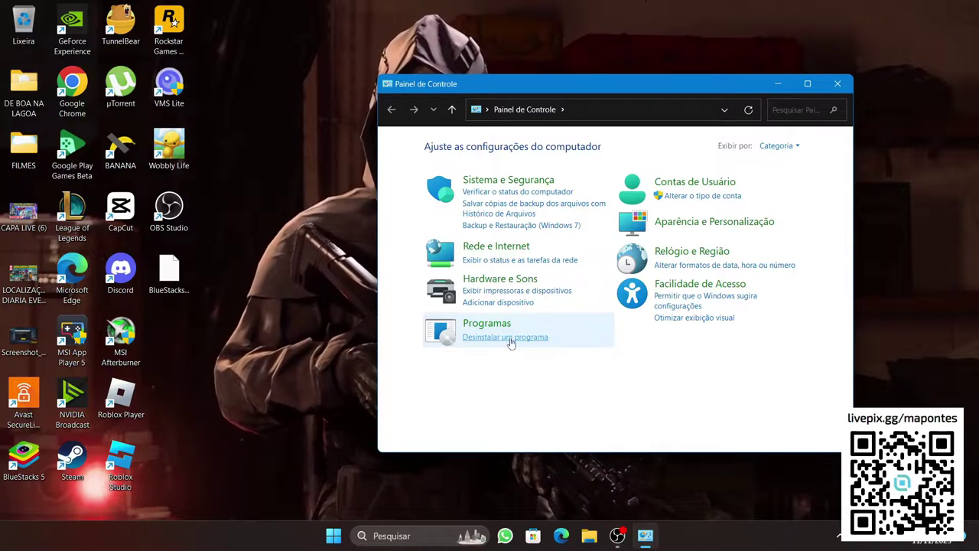
left_click(779, 145)
left_click(800, 181)
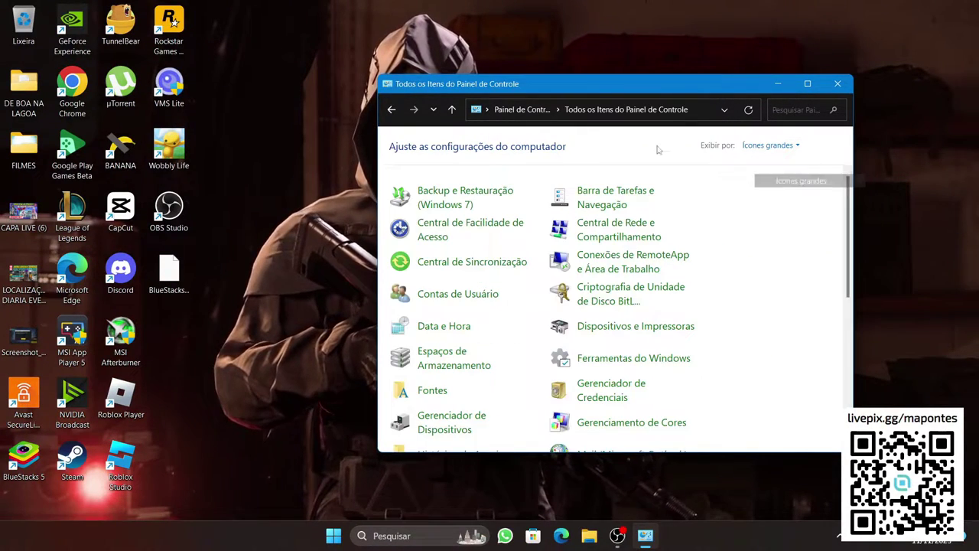
- Maximize the Painel de Controle window and open the Windows features list from Programas e Recursos
left_click_drag(566, 87, 441, 71)
double_click(440, 72)
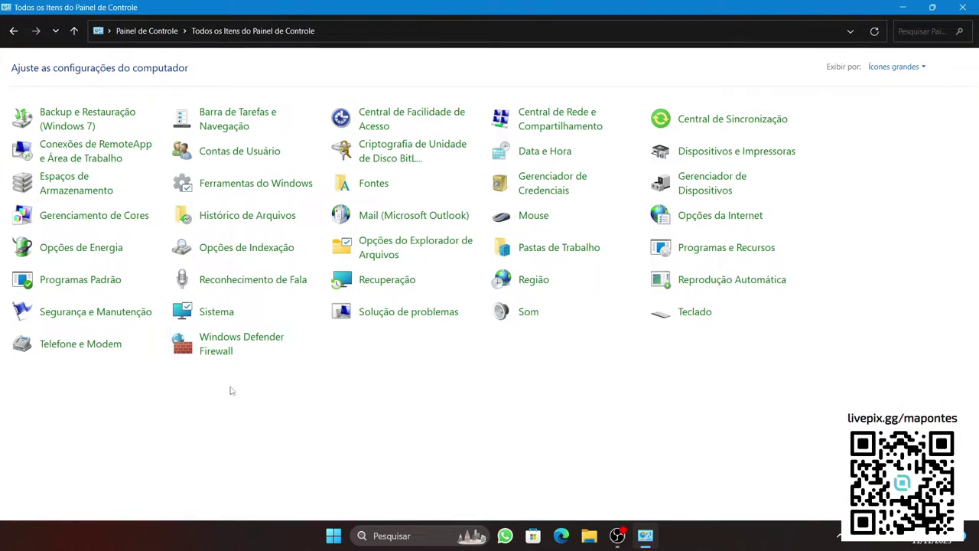
left_click(699, 254)
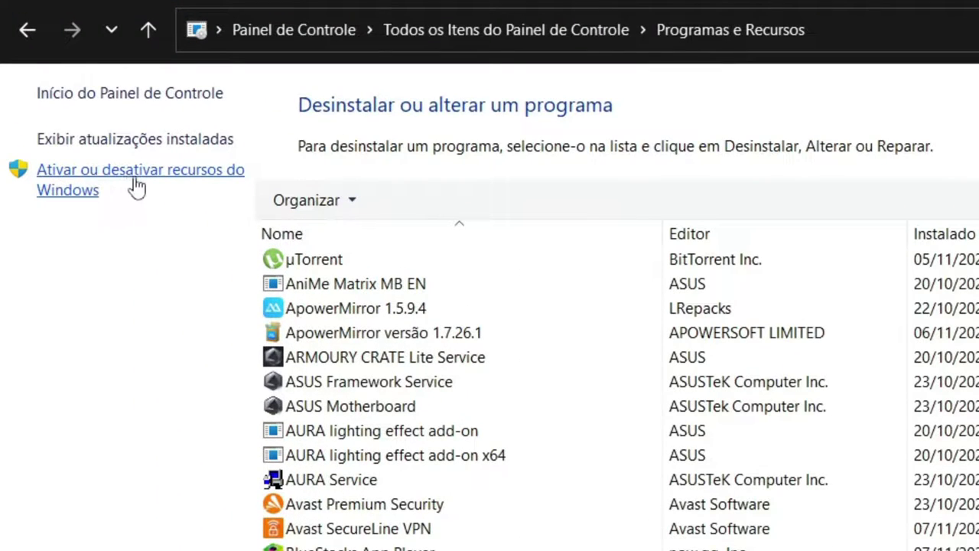
left_click(130, 183)
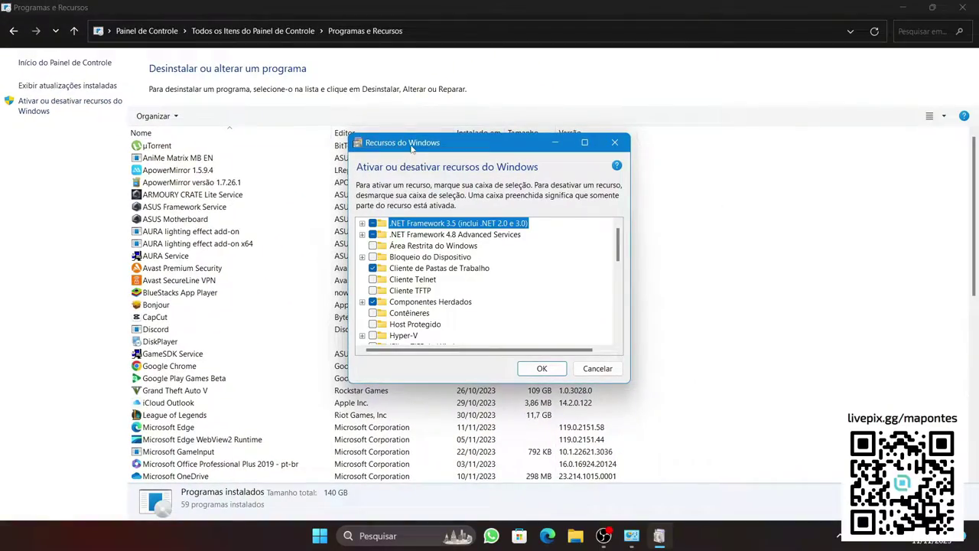
- Enlarge the Recursos do Windows dialog to show more features and clear away the Programas e Recursos window behind it
left_click_drag(412, 143, 411, 128)
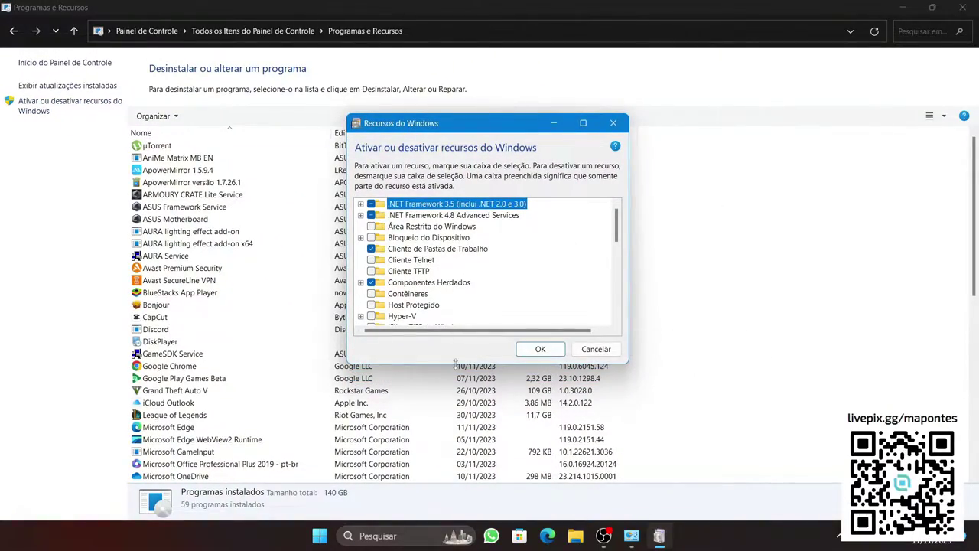
left_click_drag(455, 363, 456, 509)
left_click_drag(451, 62, 395, 0)
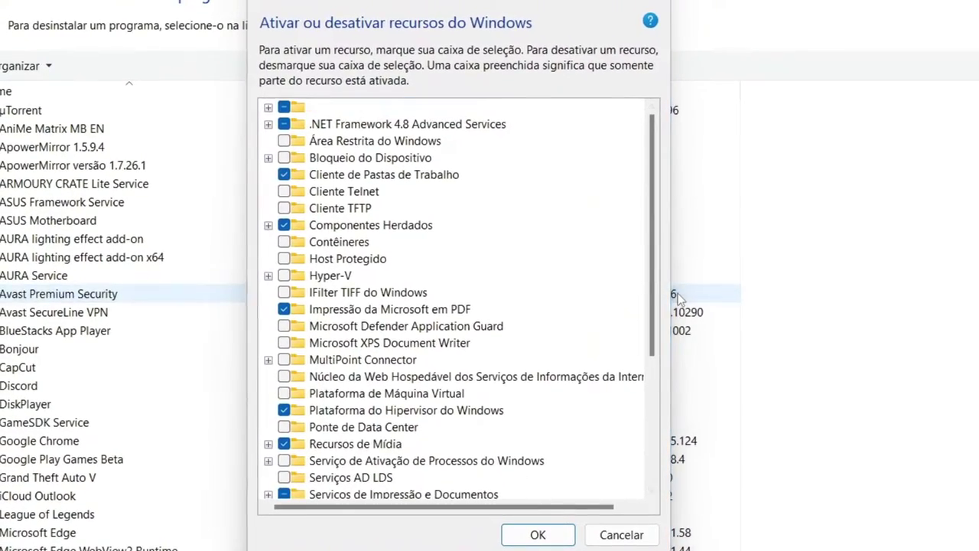
key("Escape")
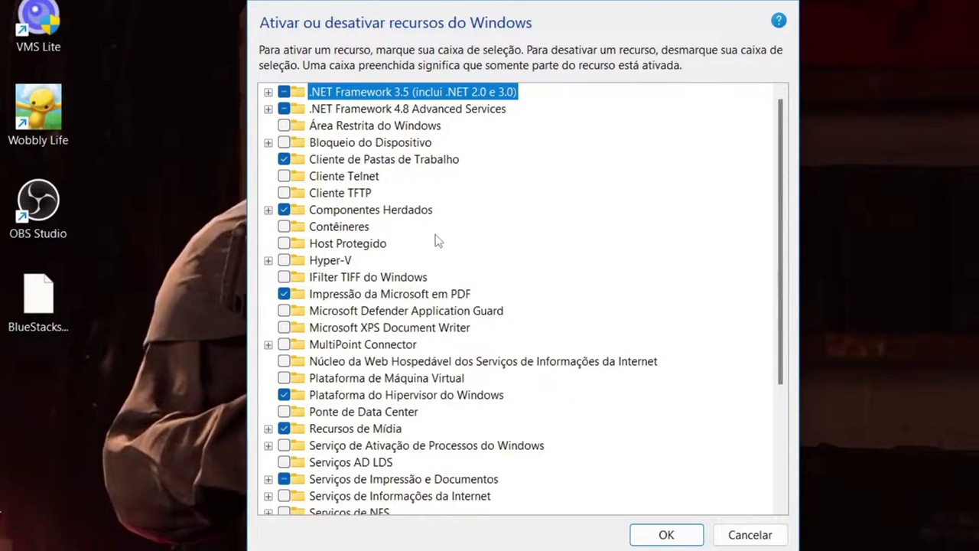
- Disable Plataforma do Hipervisor do Windows, leaving Hyper-V and Plataforma de Máquina Virtual unselected
left_click(284, 261)
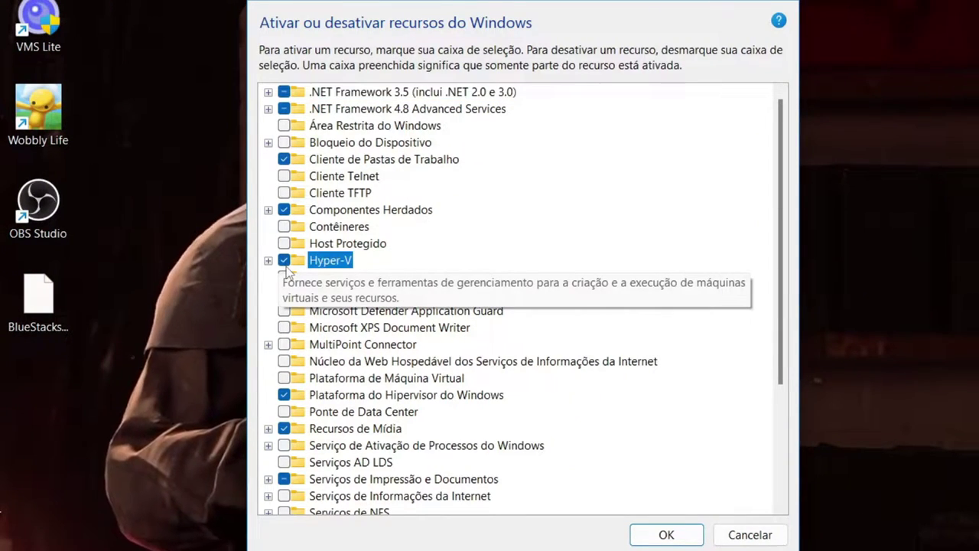
scroll(310, 302, "down", 2)
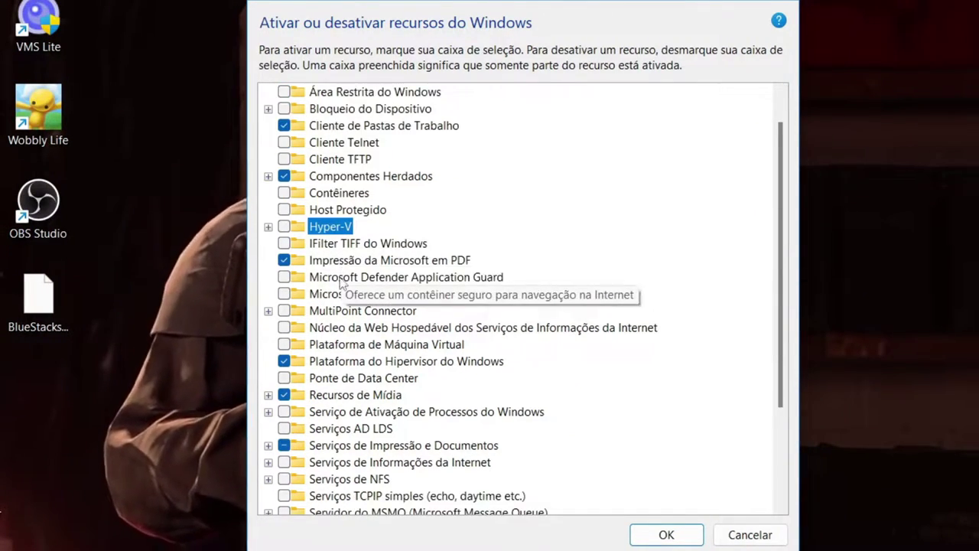
scroll(344, 306, "down", 2)
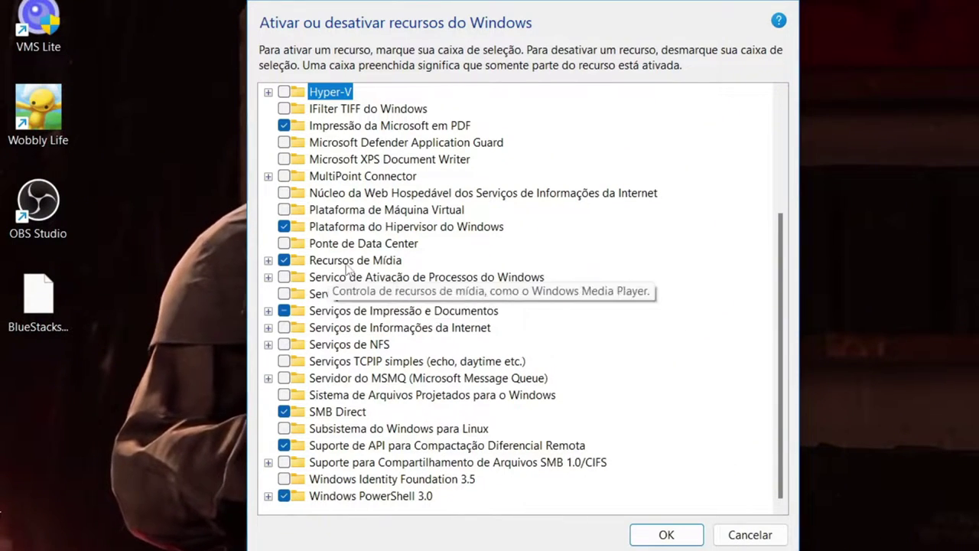
scroll(370, 312, "up", 1)
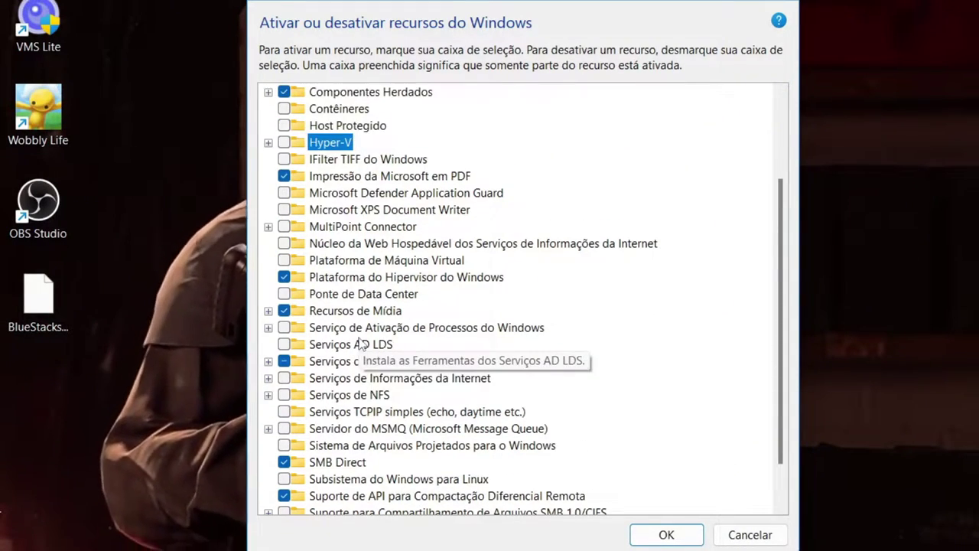
left_click(386, 278)
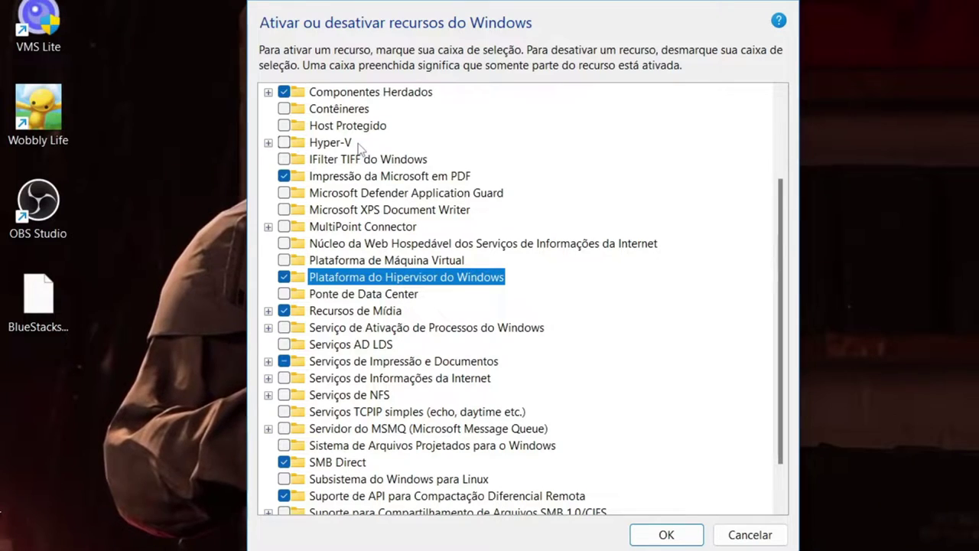
left_click(391, 263)
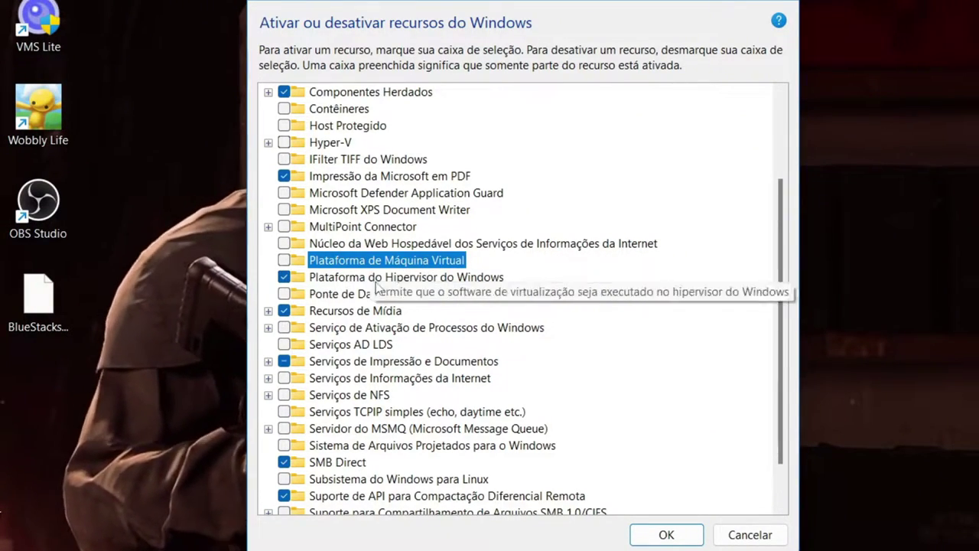
left_click(350, 280)
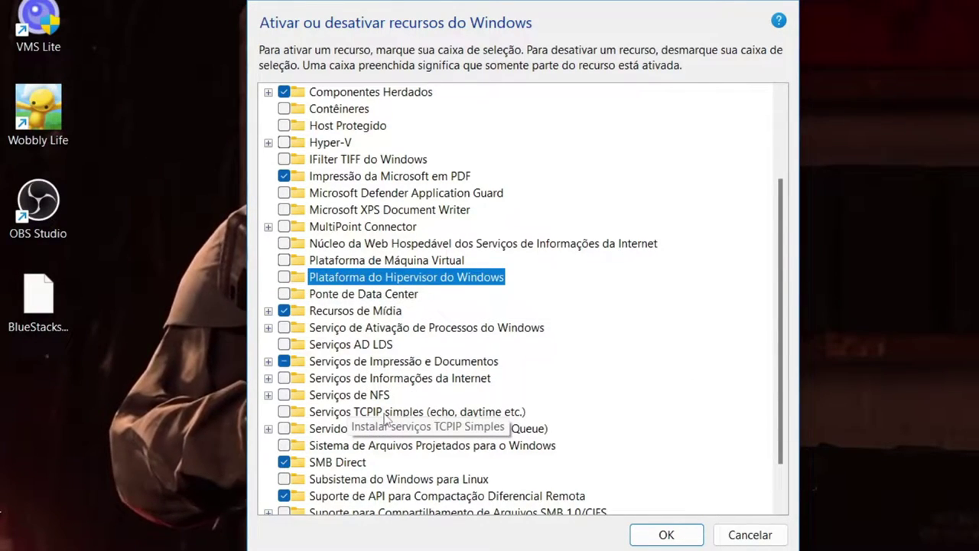
- Make sure Subsistema do Windows para Linux and the Hyper-V, virtual machine and hypervisor features are unselected, and apply the feature changes
scroll(490, 411, "down", 1)
scroll(492, 411, "down", 2)
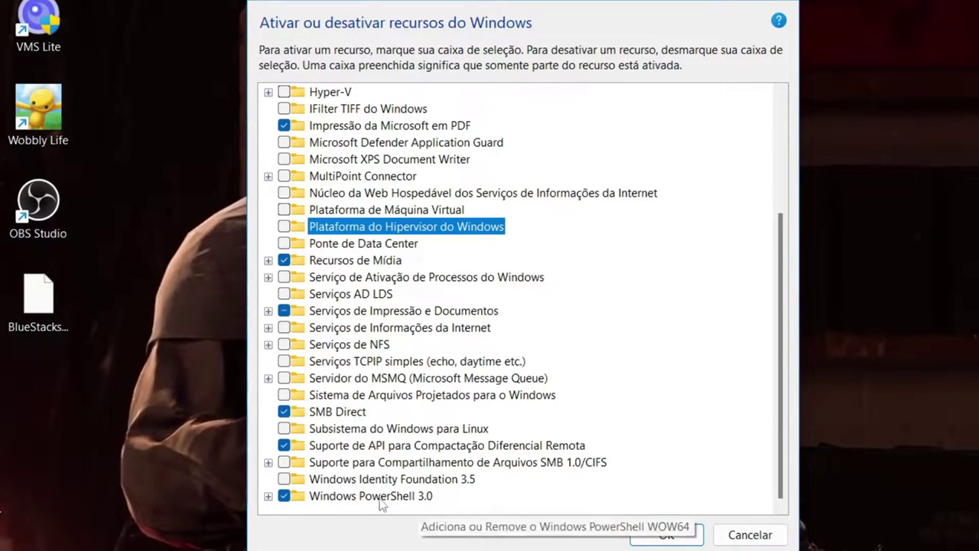
left_click(413, 433)
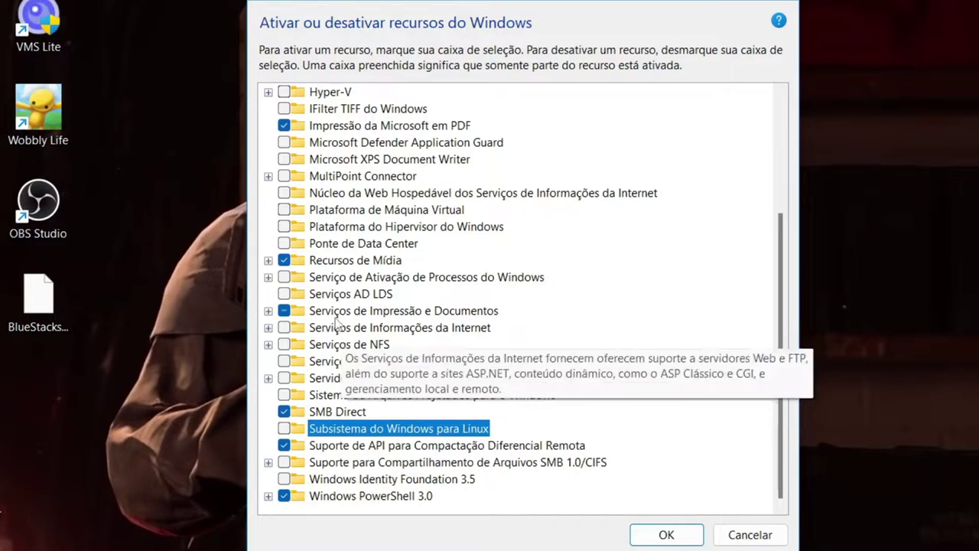
left_click(340, 227)
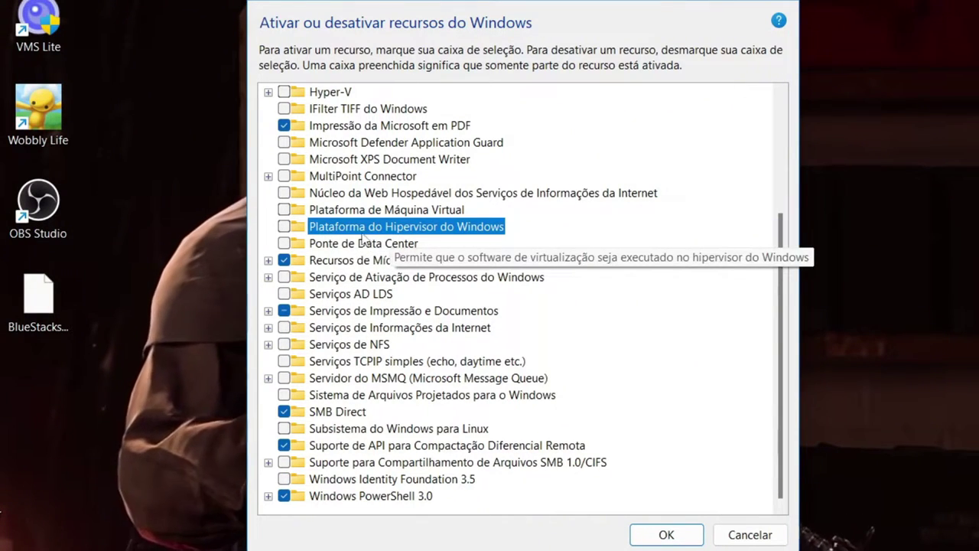
left_click(363, 211)
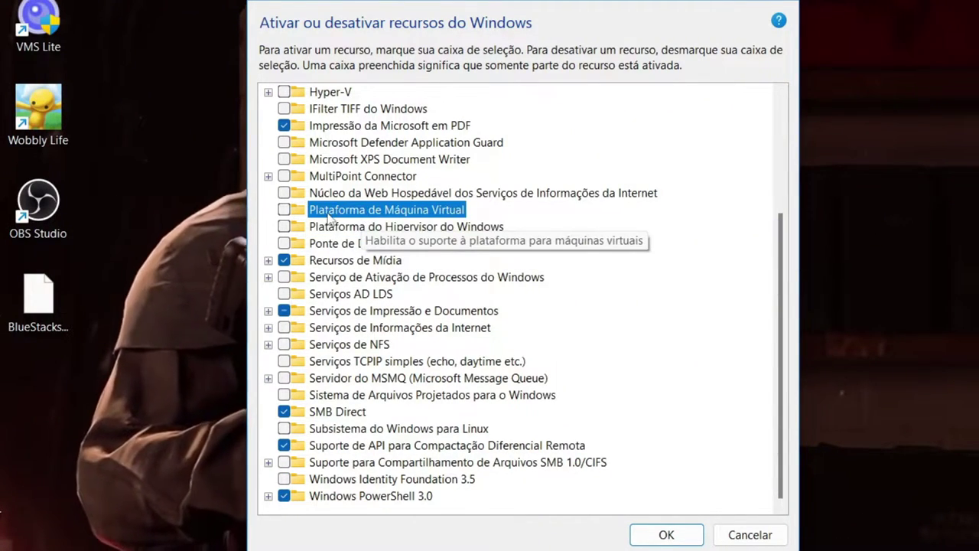
left_click(329, 92)
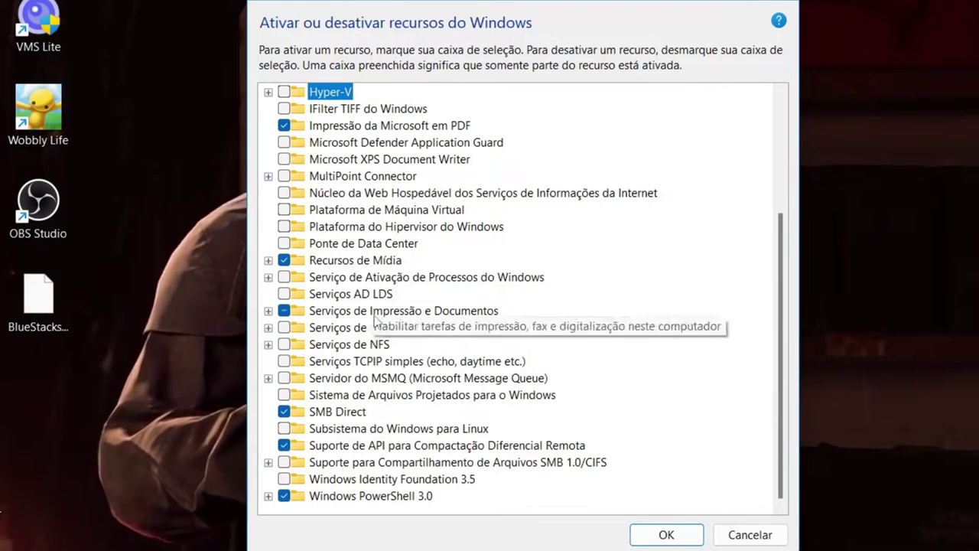
left_click(700, 537)
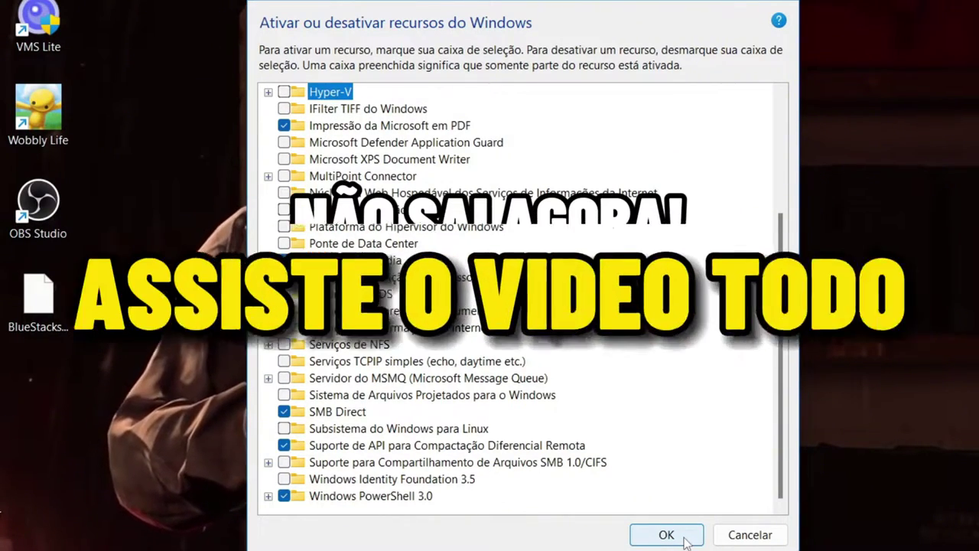